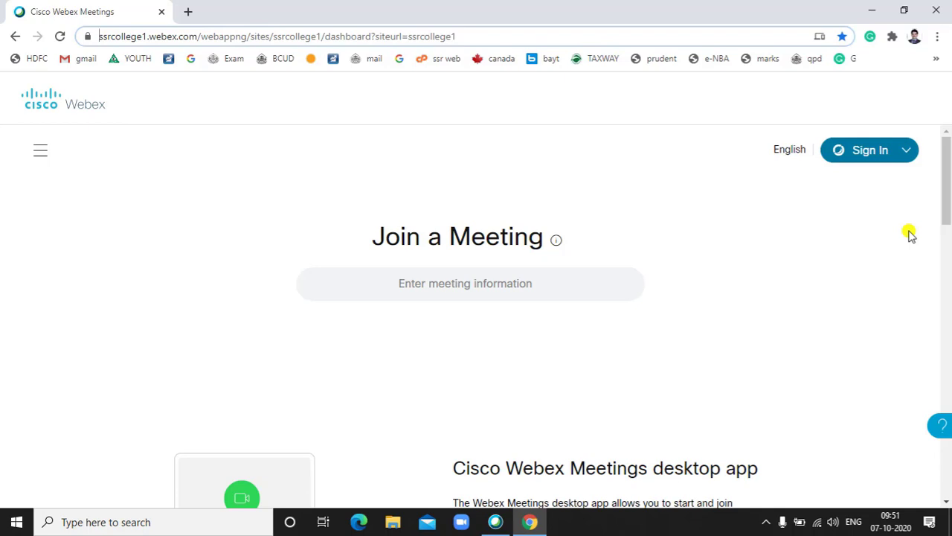
# Go to the Webex sign-in page from the site's Sign In link
pyautogui.click(869, 151)
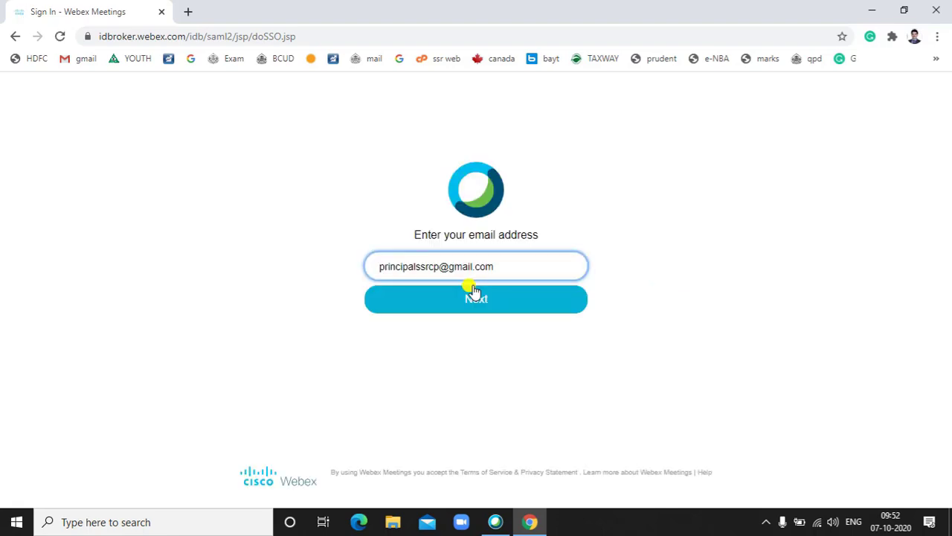
# Sign in with the saved password to reach the SSR College of Pharmacy, Sllvassa dashboard
pyautogui.click(471, 300)
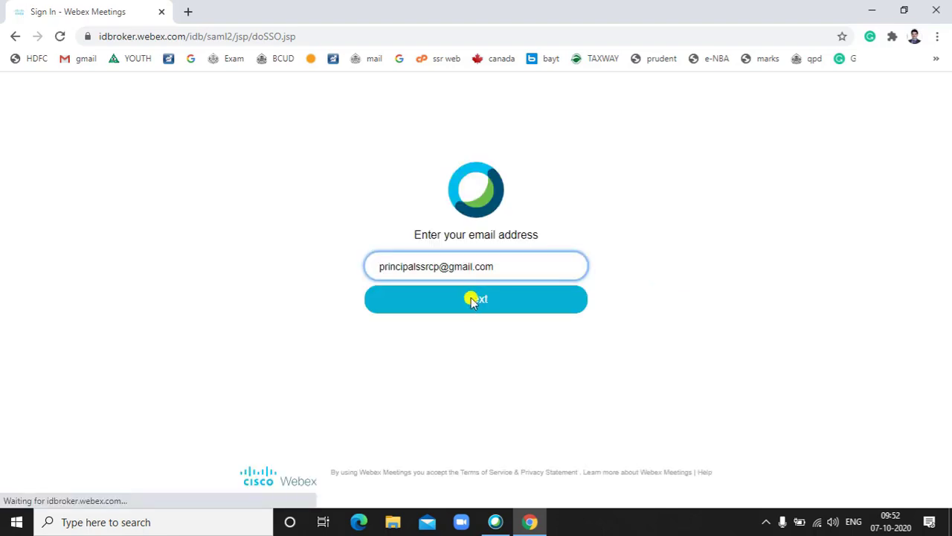
pyautogui.click(443, 272)
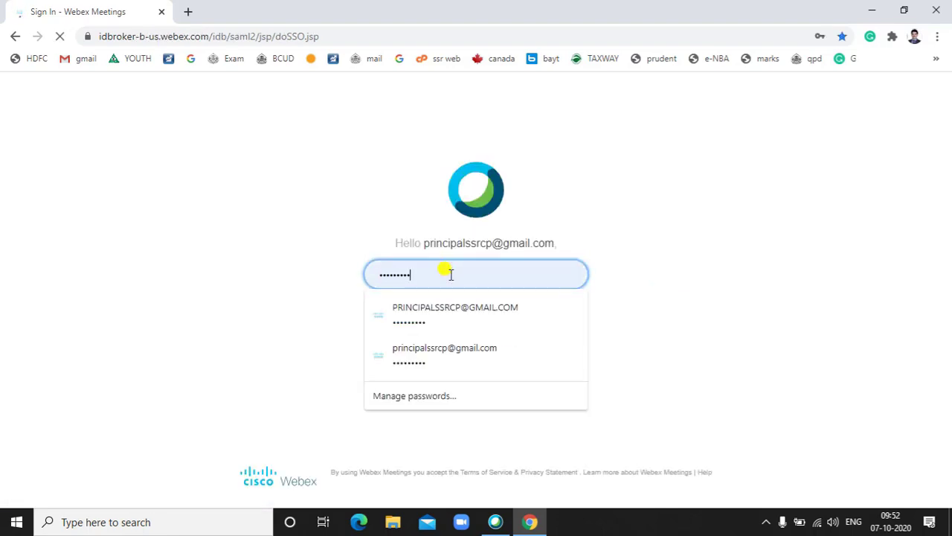
pyautogui.click(742, 223)
pyautogui.click(500, 312)
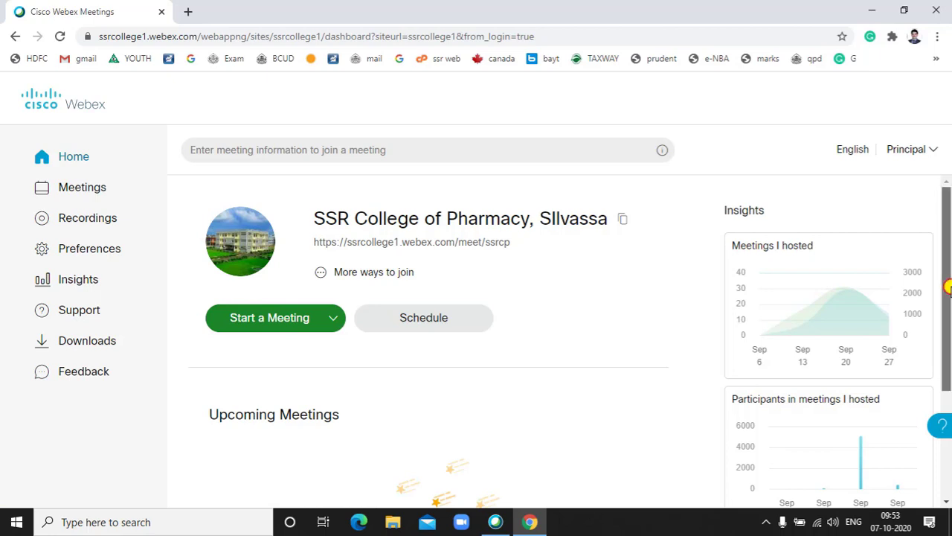
# Launch an instant meeting with the dashboard's Start a Meeting button
pyautogui.moveTo(947, 292); pyautogui.dragTo(948, 303)
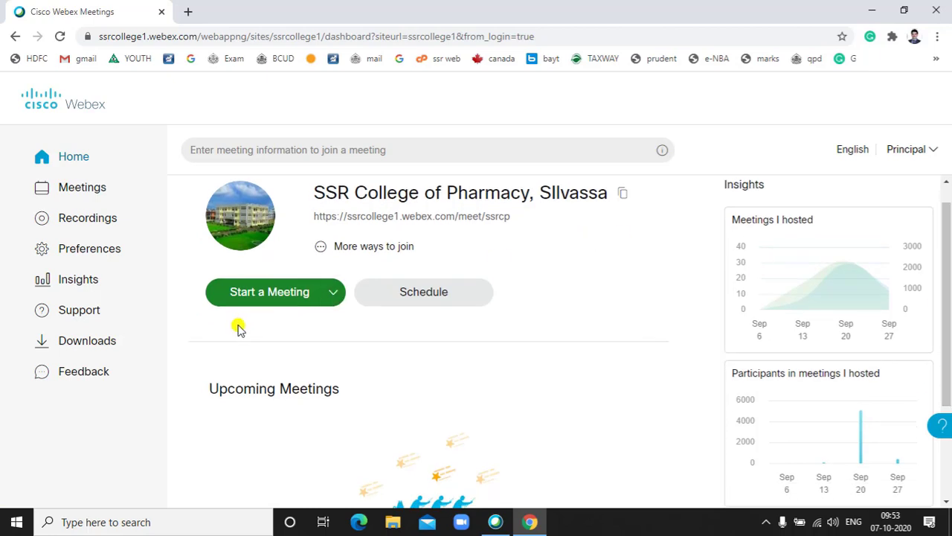
pyautogui.click(301, 294)
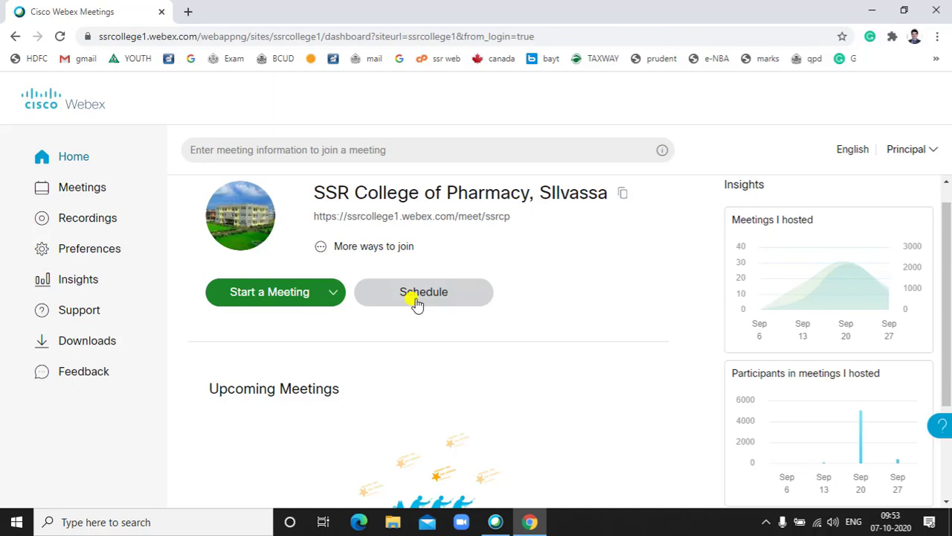
pyautogui.click(260, 294)
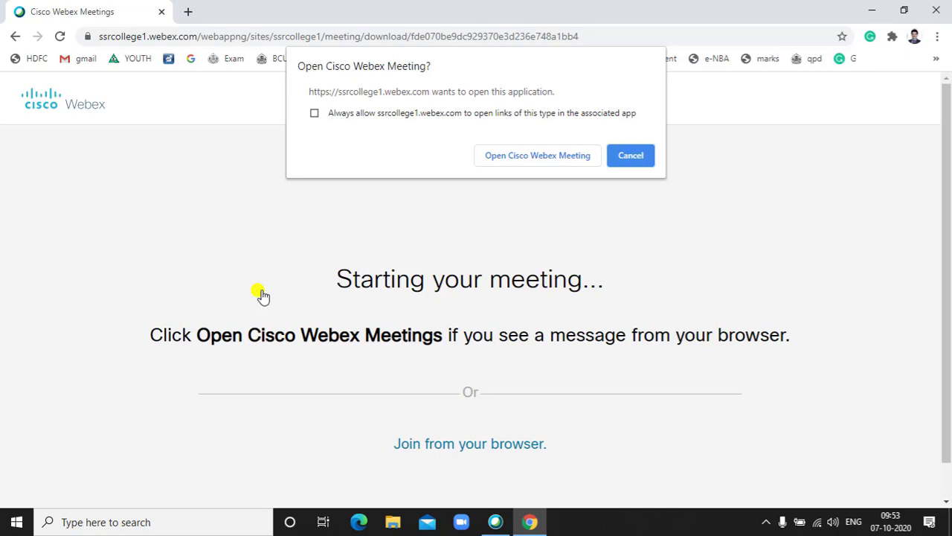
# Open the Webex desktop app and start the meeting from the preview, muted with video off
pyautogui.click(563, 160)
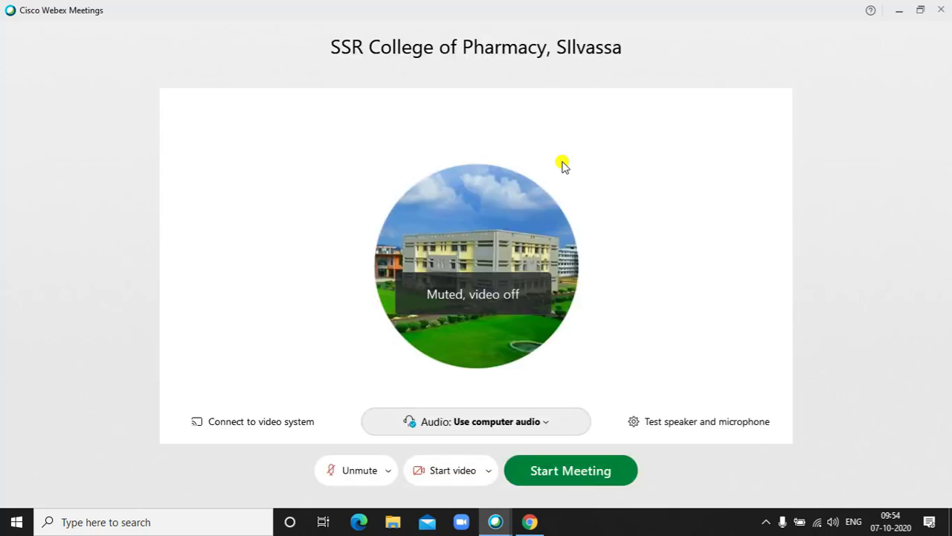
pyautogui.press('Return')
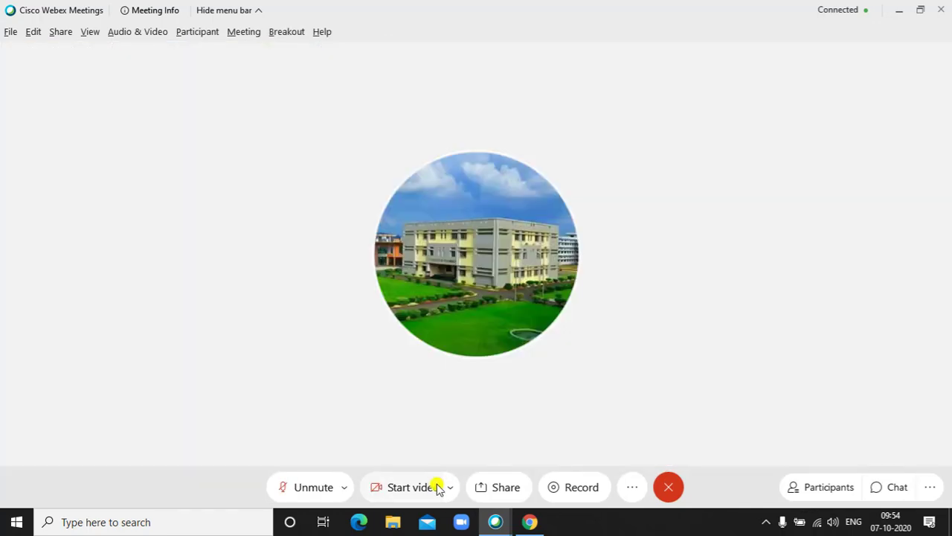
# Turn the camera on, unmute the microphone, and start recording the meeting to the cloud
pyautogui.click(438, 485)
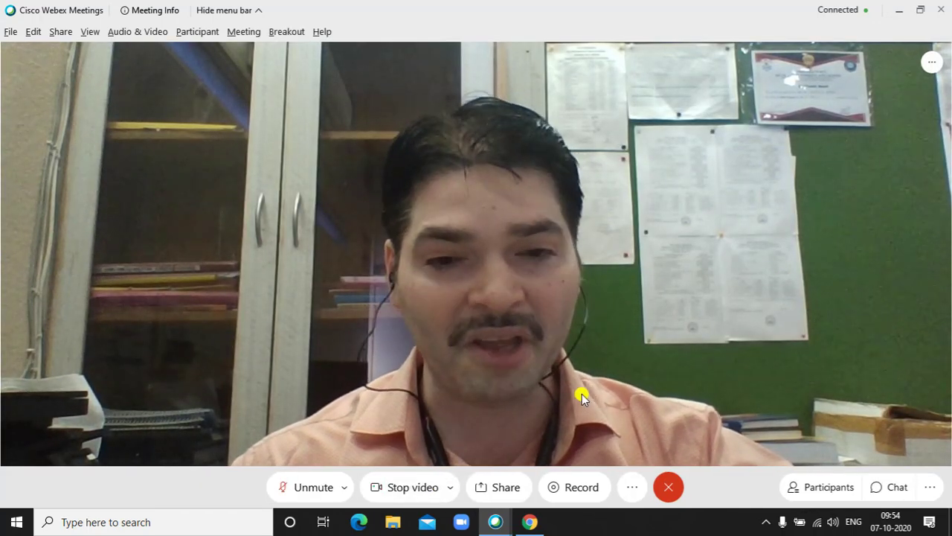
pyautogui.click(421, 486)
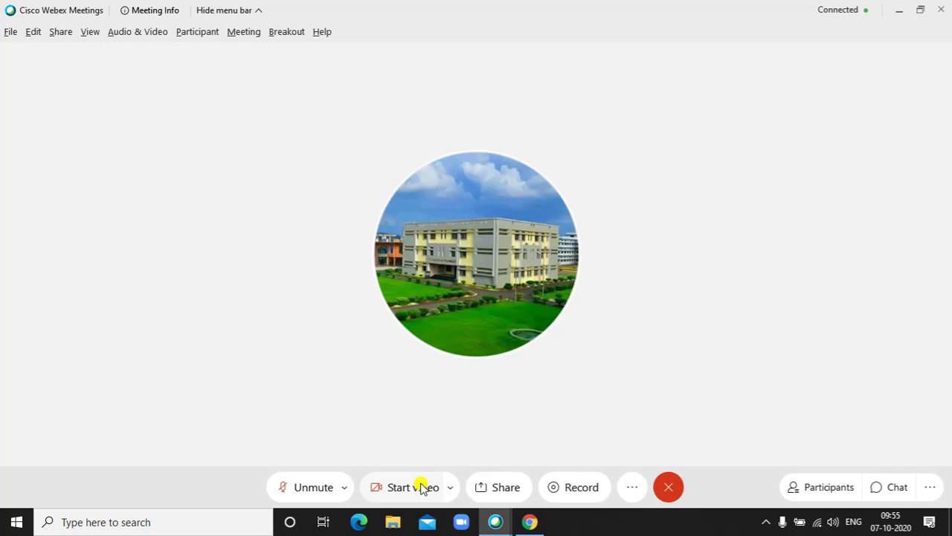
pyautogui.click(417, 483)
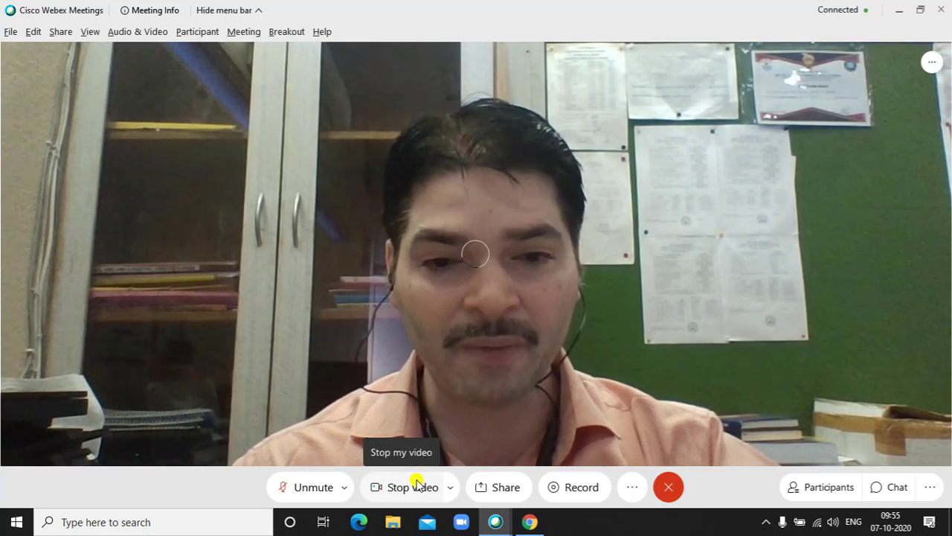
pyautogui.click(308, 493)
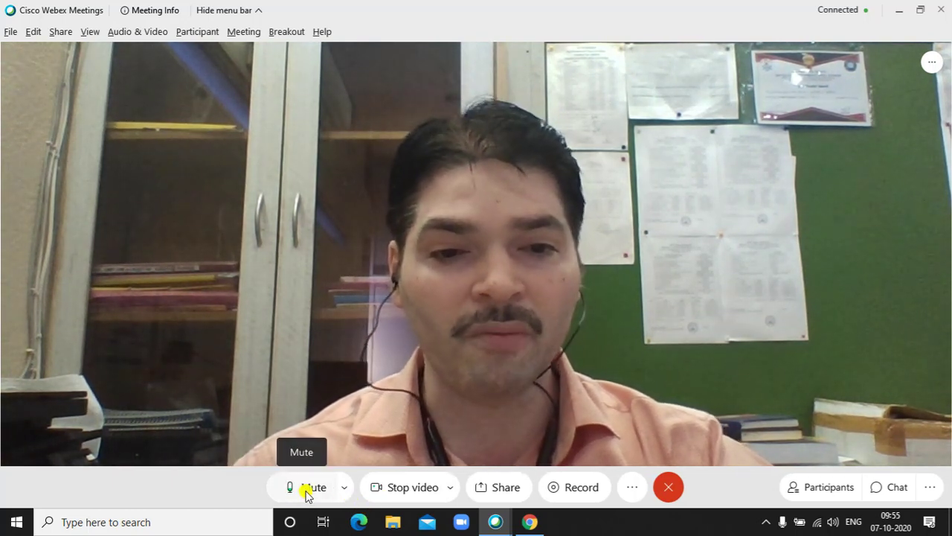
pyautogui.click(307, 492)
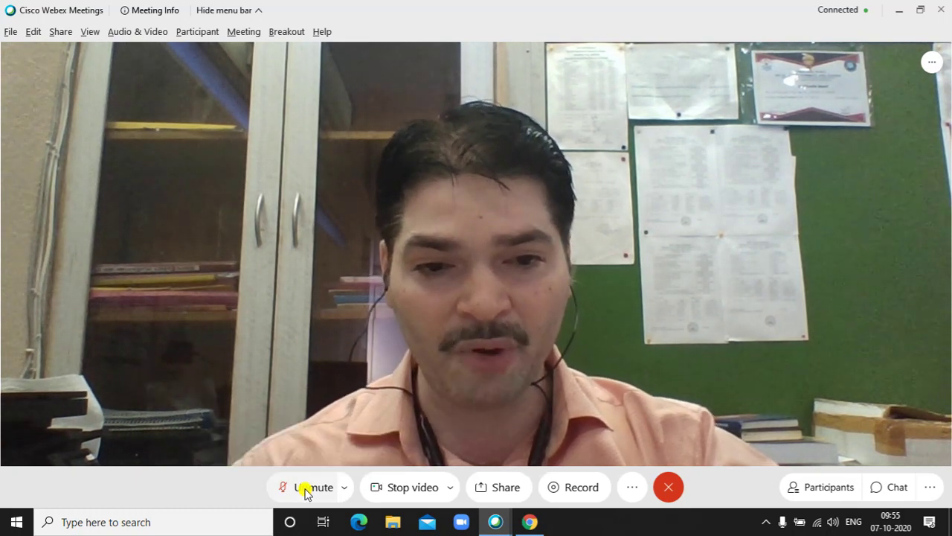
pyautogui.click(307, 492)
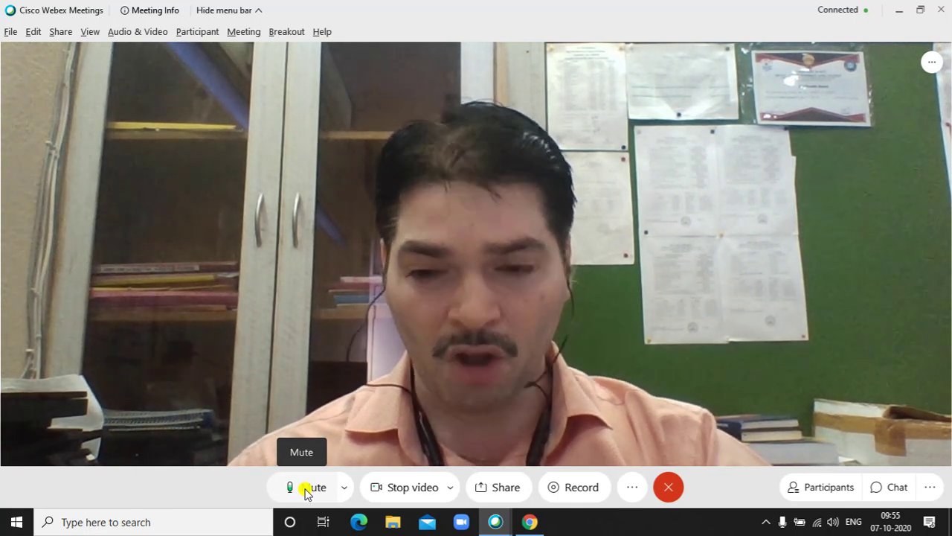
pyautogui.click(570, 490)
pyautogui.click(581, 437)
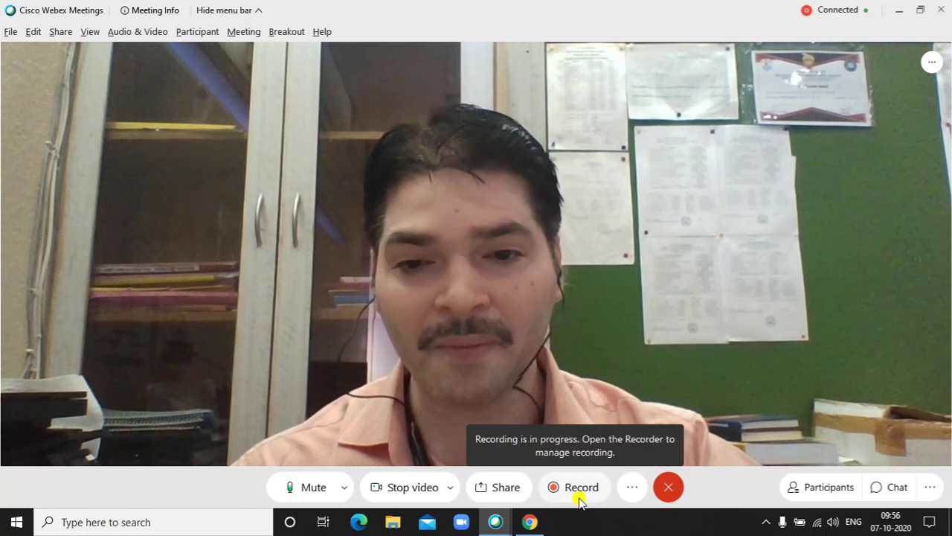
# Copy the meeting join link from More options and switch to WhatsApp Web in Chrome
pyautogui.click(633, 491)
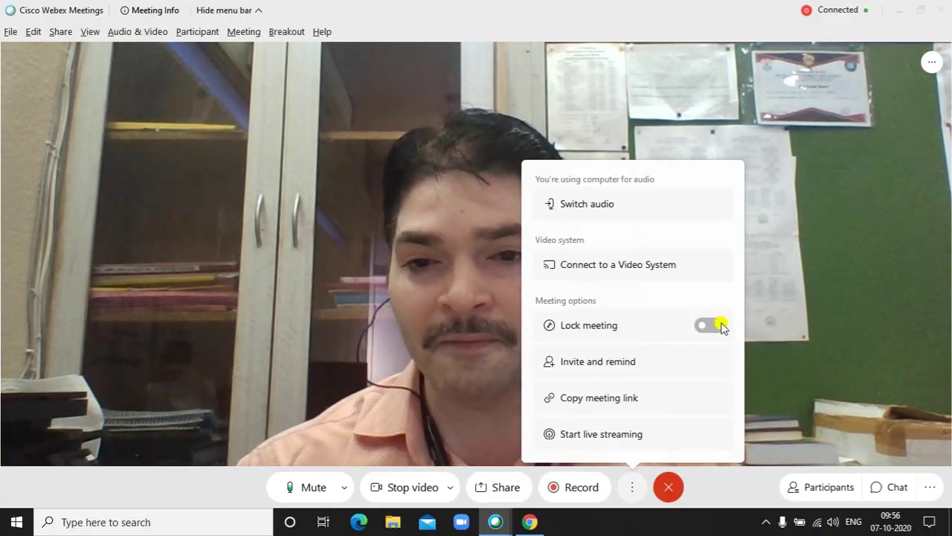
pyautogui.click(719, 326)
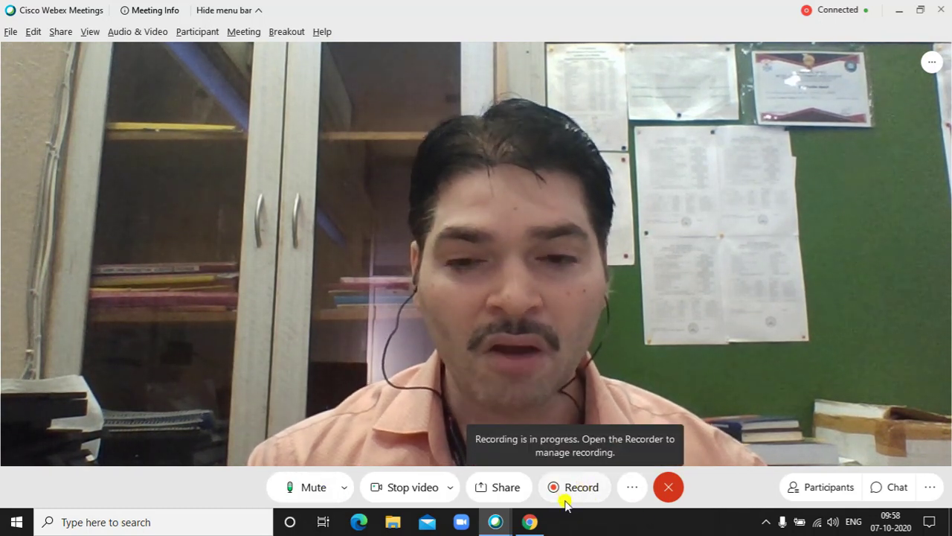
pyautogui.click(633, 488)
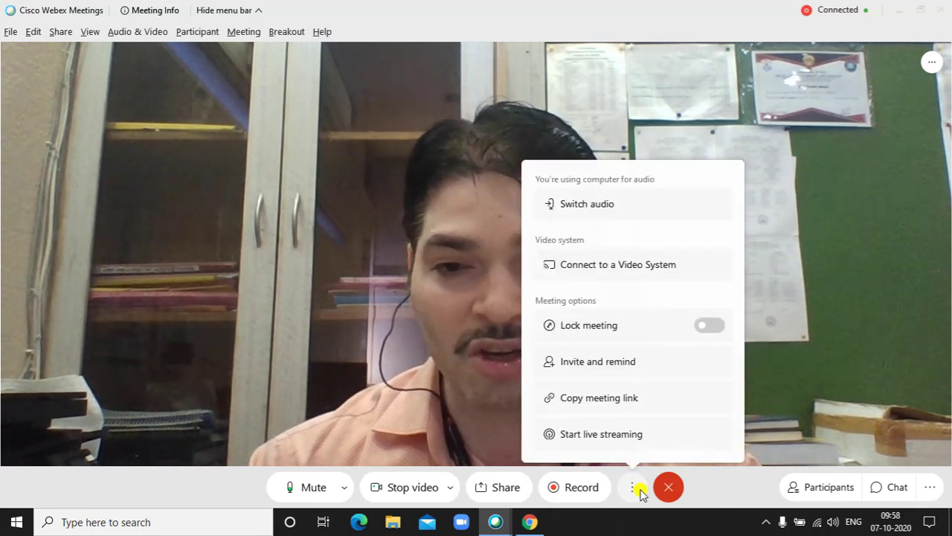
pyautogui.click(599, 398)
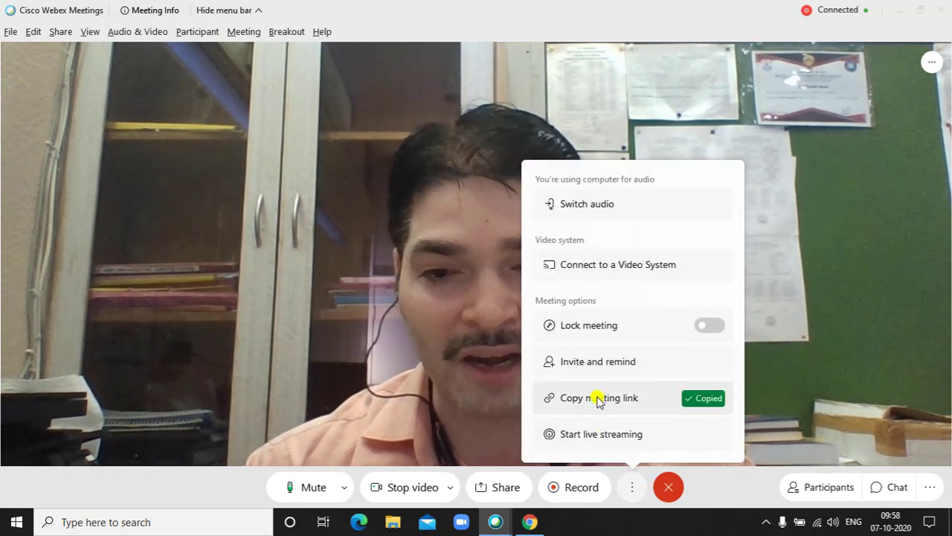
pyautogui.click(532, 523)
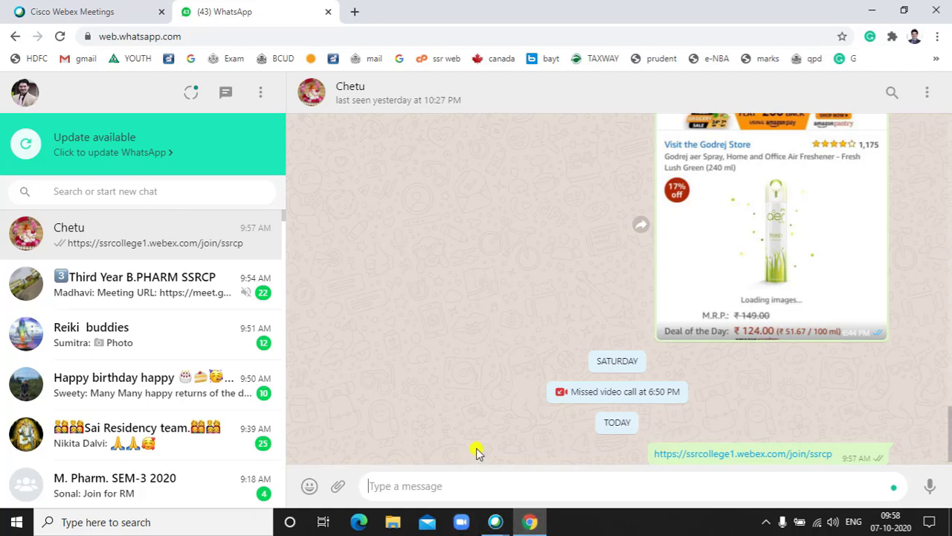
# Paste and send the Webex link in the WhatsApp chat, then return to the meeting window
pyautogui.click(442, 485)
pyautogui.hotkey('ctrl', 'v')
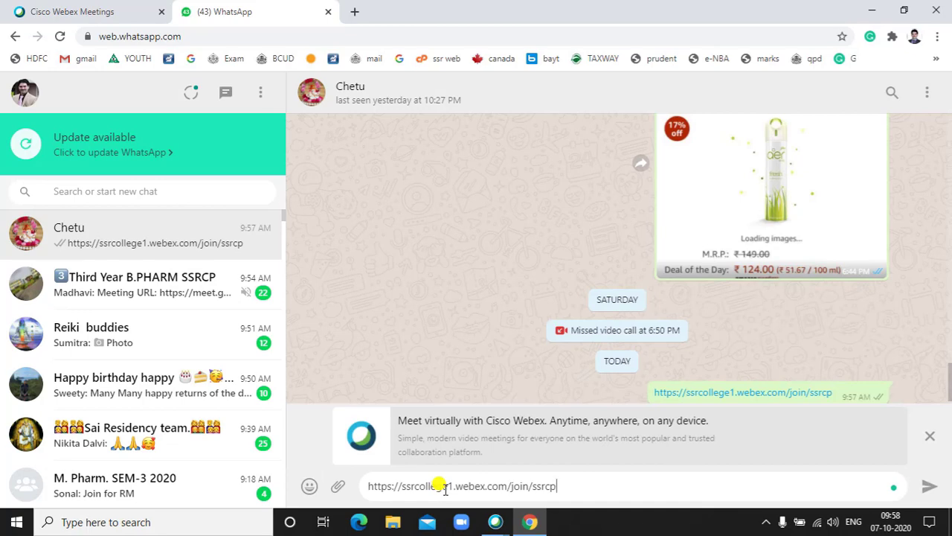
pyautogui.press('Return')
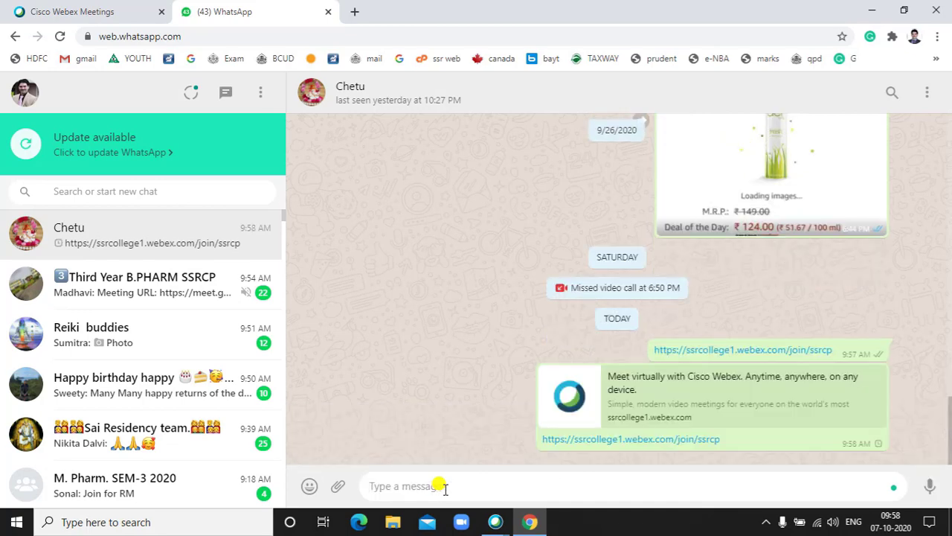
pyautogui.click(497, 522)
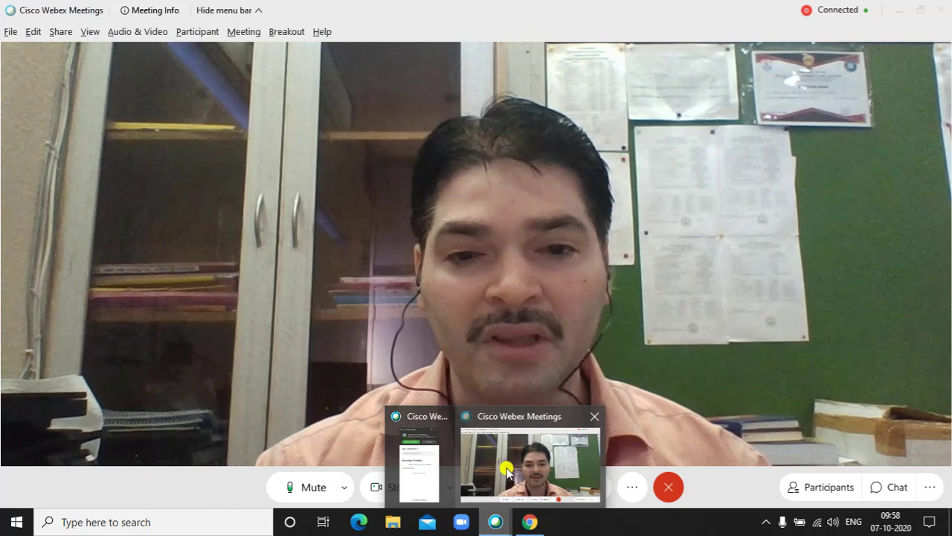
pyautogui.click(506, 469)
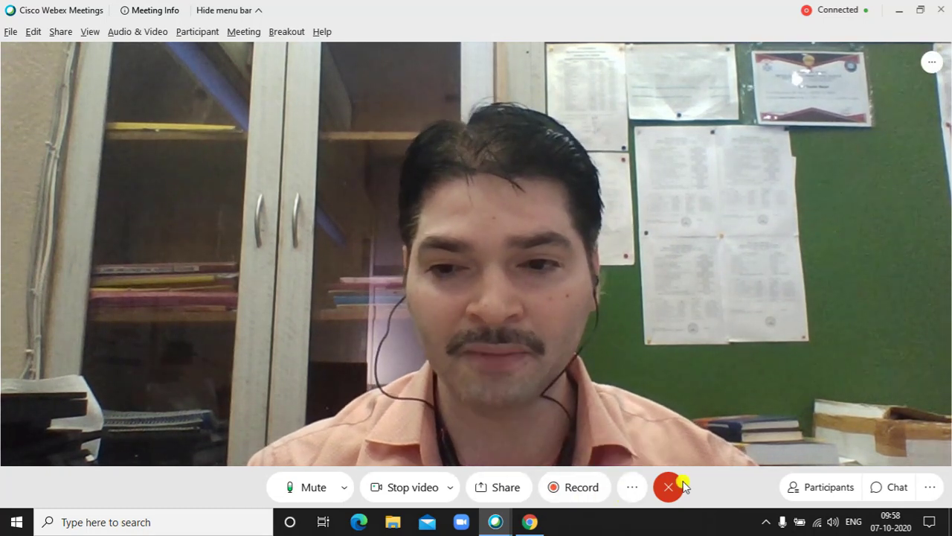
# Open the Participants panel showing the host and the second, muted attendee
pyautogui.click(819, 491)
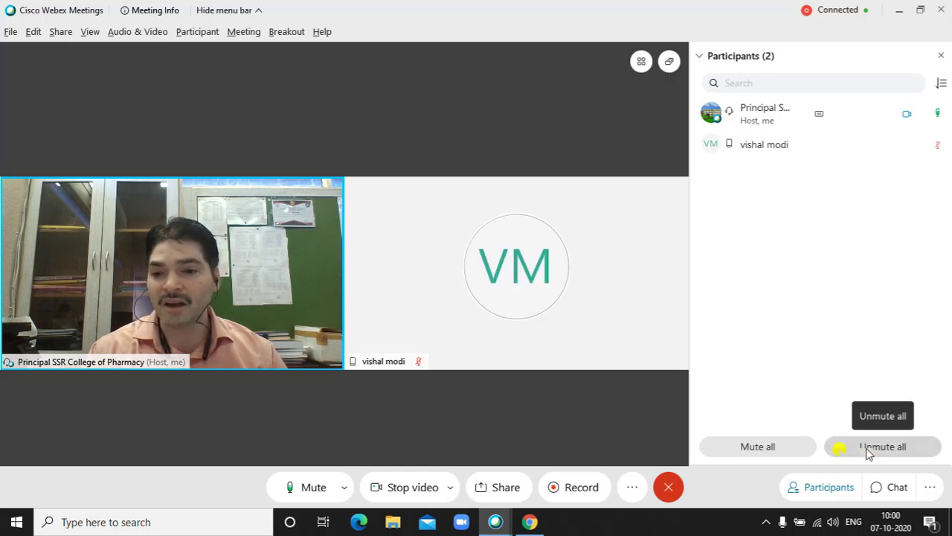
# Mute all participants, then unmute and re-mute the joined attendee
pyautogui.click(763, 444)
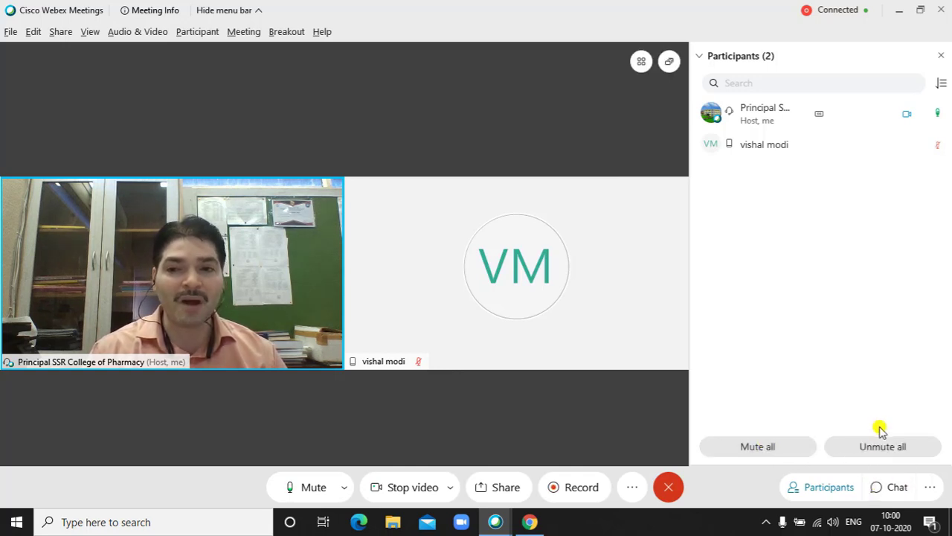
pyautogui.click(936, 145)
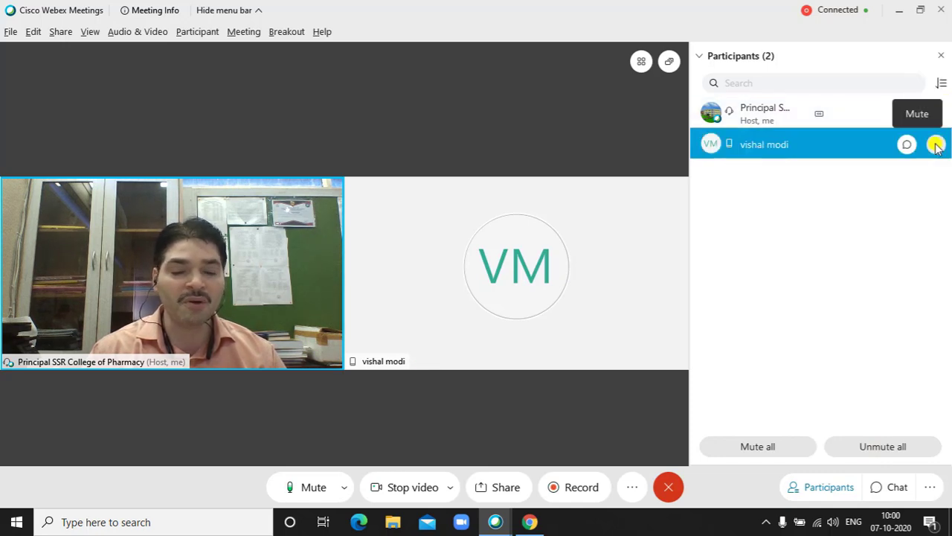
pyautogui.click(936, 144)
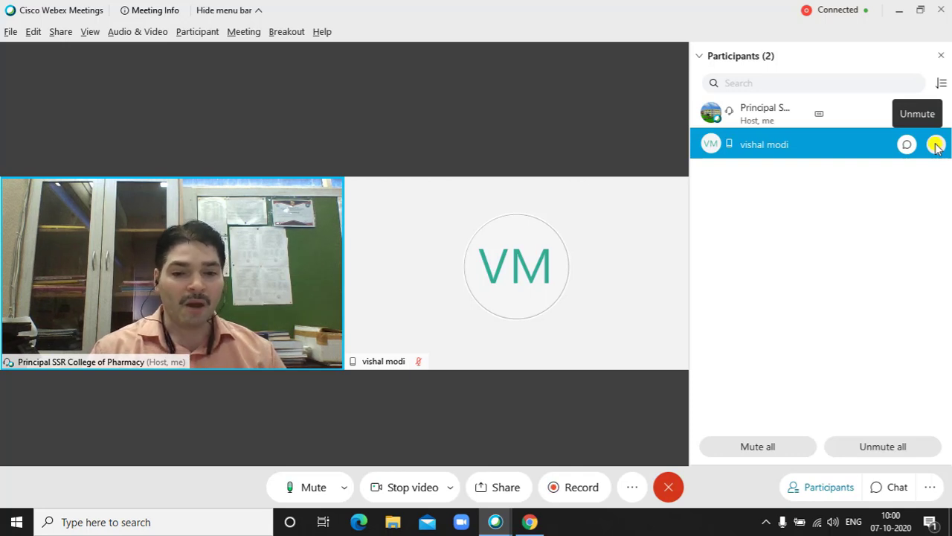
pyautogui.click(633, 490)
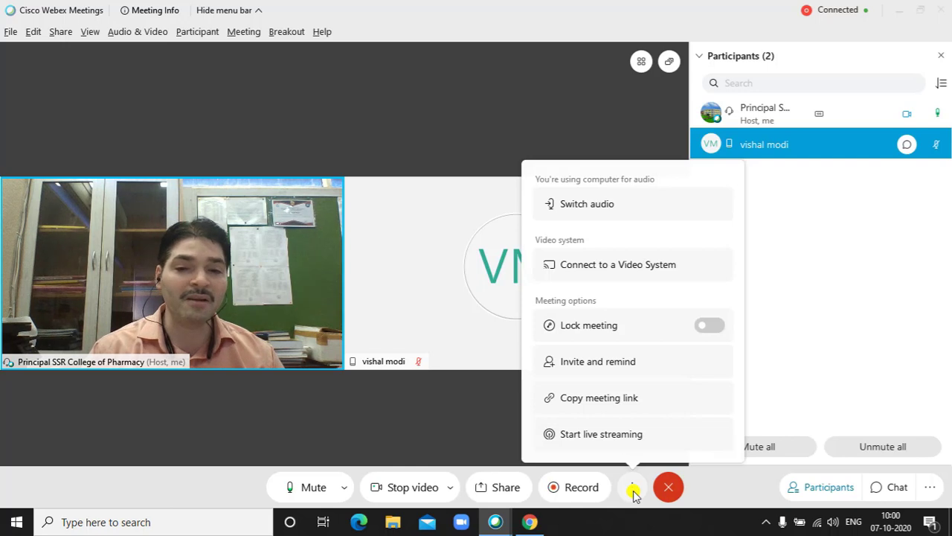
# Open the Start Live Streaming dialog listing IBM Video Streaming, Facebook Live and other services
pyautogui.click(600, 434)
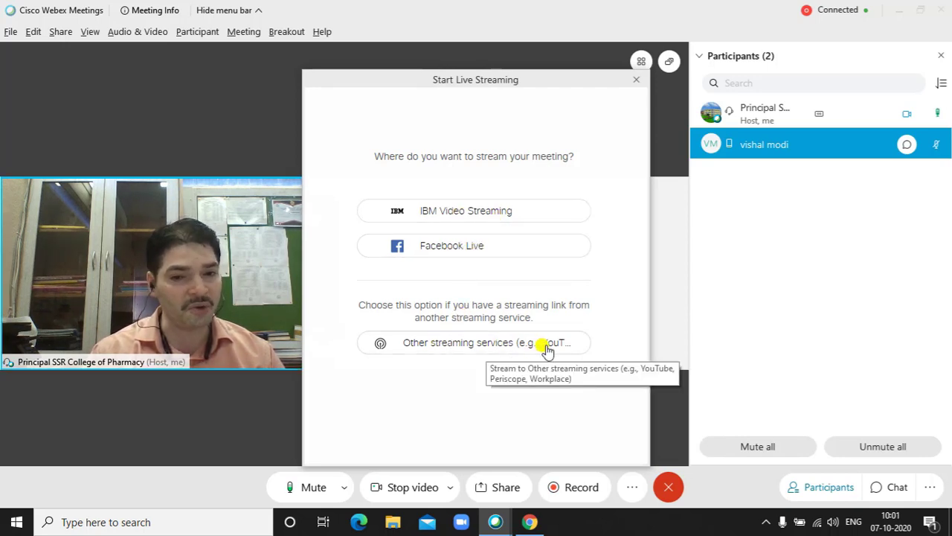
# Choose Facebook Live as the streaming destination and select the meeting title field
pyautogui.click(476, 248)
pyautogui.click(429, 223)
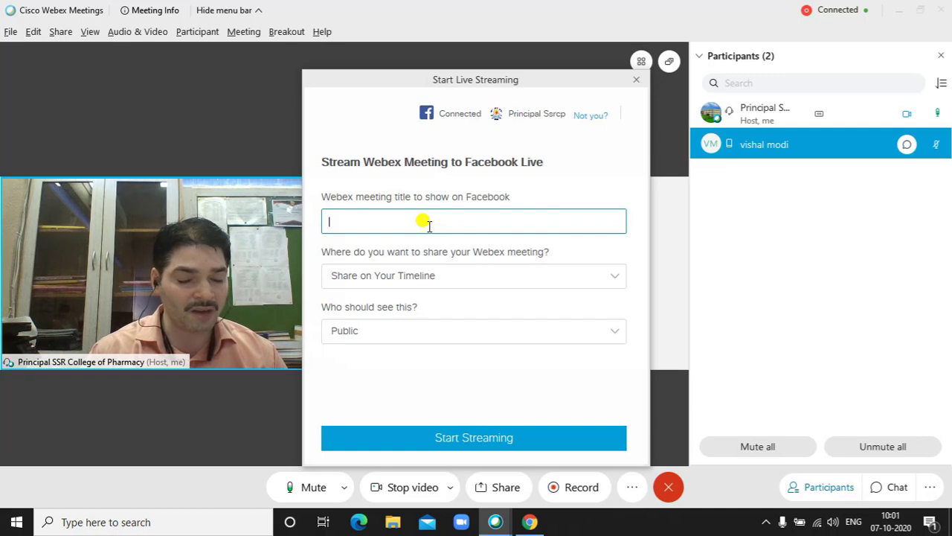